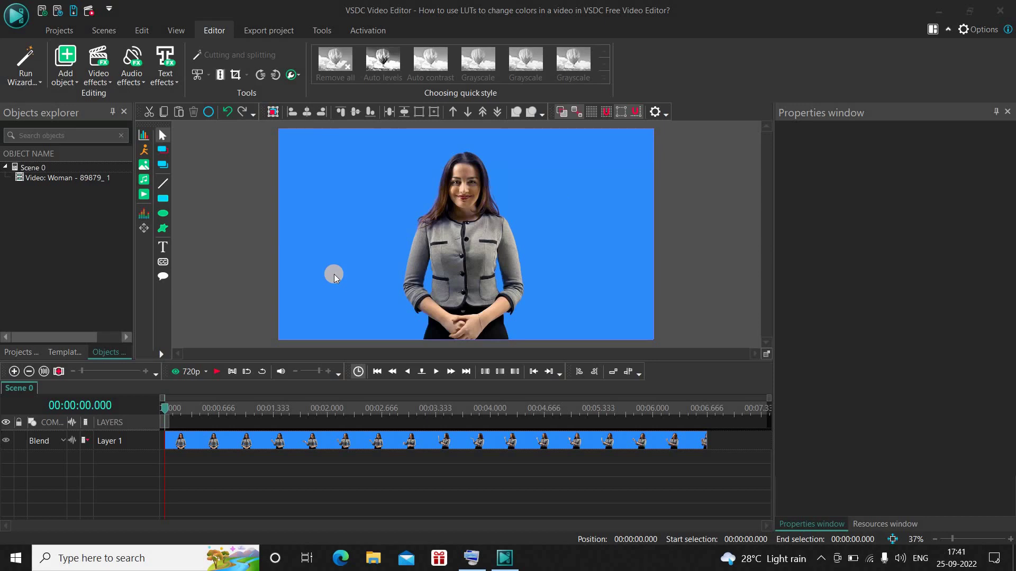
Show the project's resources and create a new empty LUT among them
{"action": "left_click", "coordinate": [314, 483]}
{"action": "left_click", "coordinate": [176, 31]}
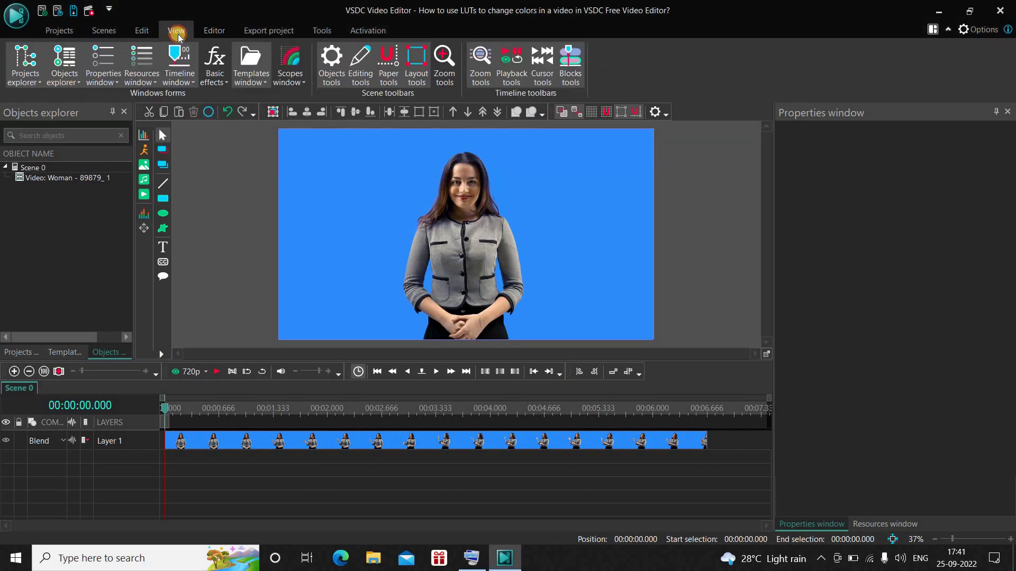
{"action": "left_click", "coordinate": [146, 61]}
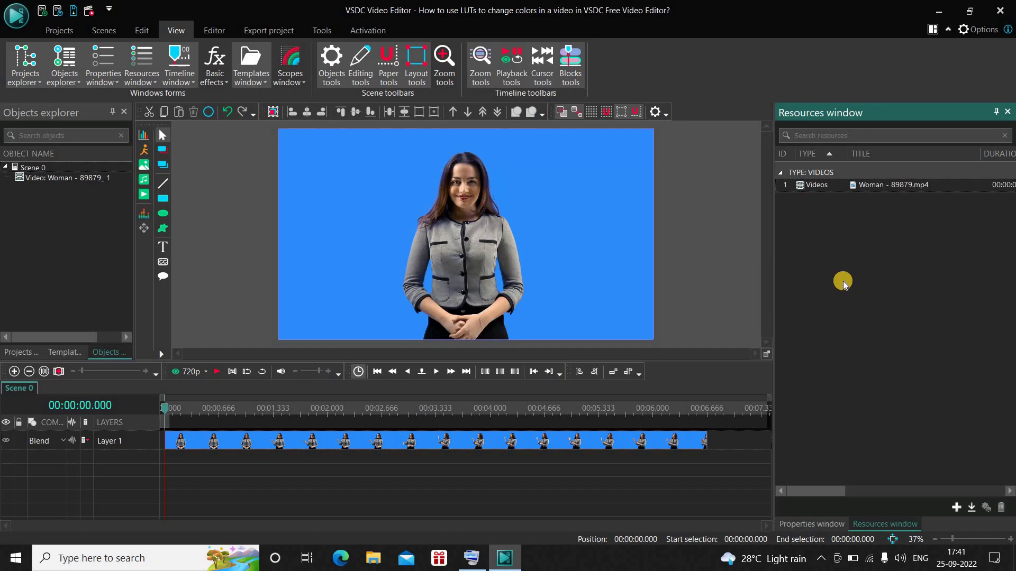
{"action": "right_click", "coordinate": [843, 283]}
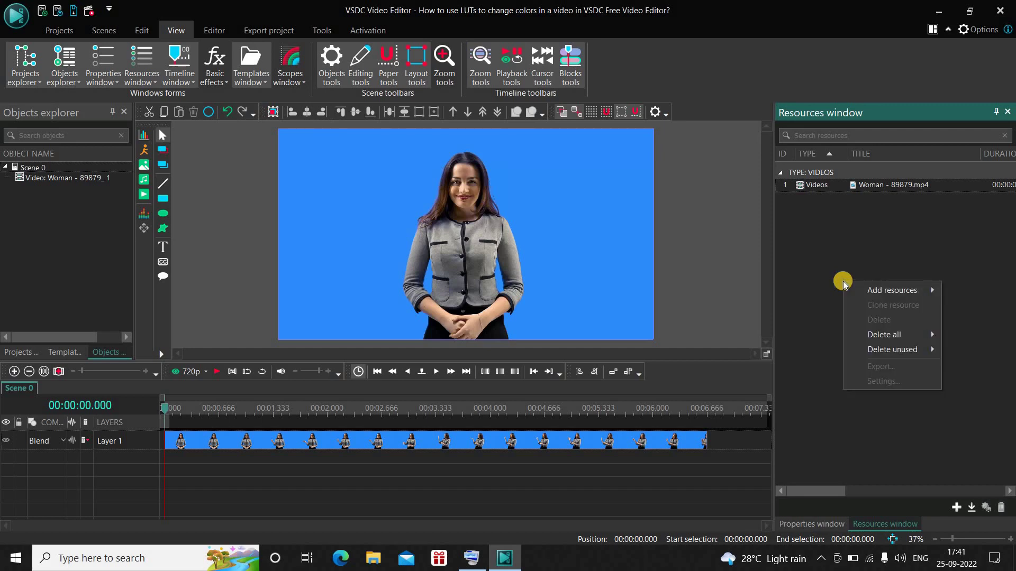
{"action": "mouse_move", "coordinate": [893, 292]}
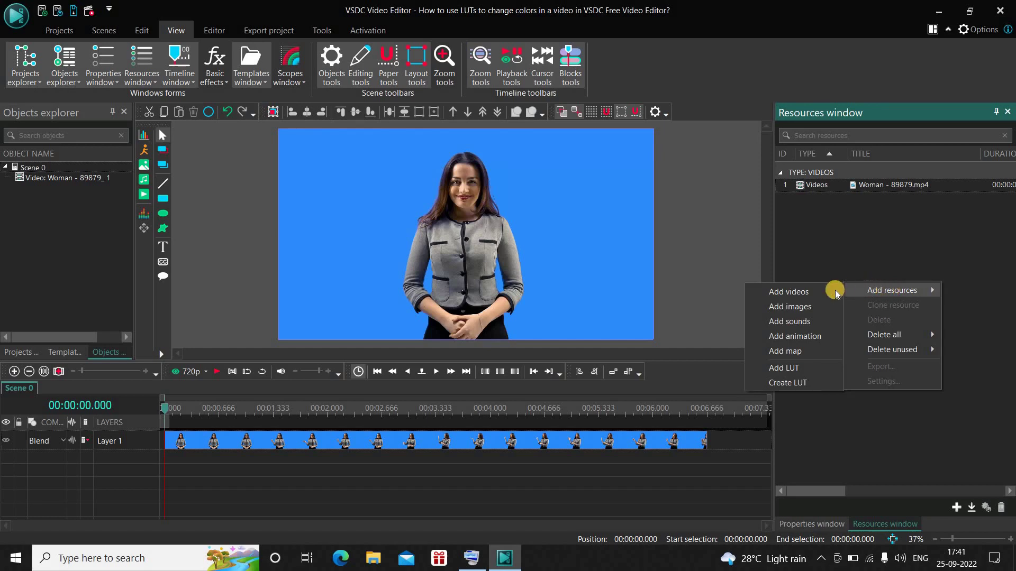
{"action": "left_click", "coordinate": [817, 385]}
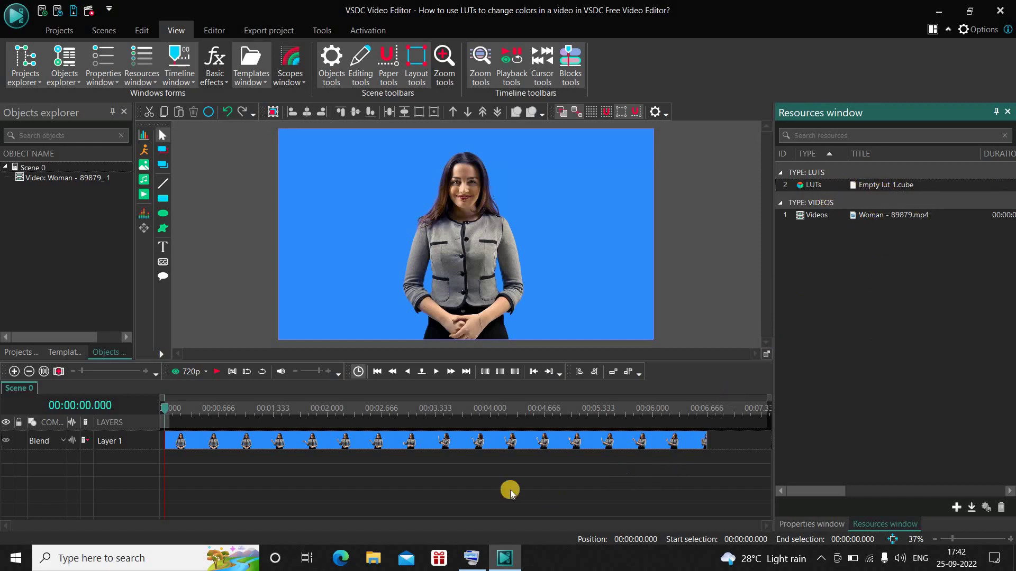
Open the Woman - 89879 video's inner timeline and apply Empty lut 1.cube to it
{"action": "double_click", "coordinate": [439, 448]}
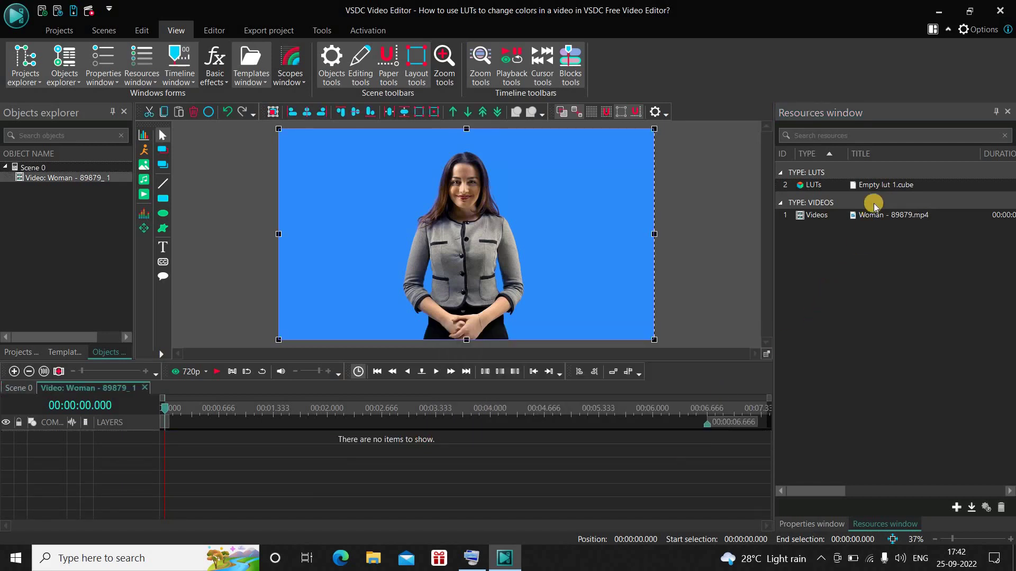
{"action": "left_click_drag", "start_coordinate": [874, 184], "coordinate": [547, 436]}
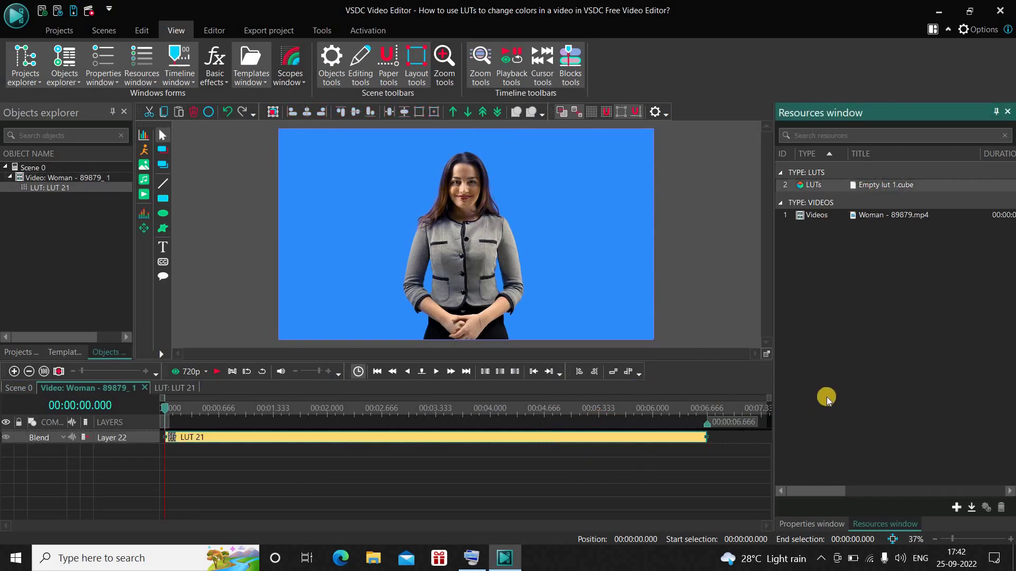
In Empty lut 1, shift the outermost blue web point through red and yellow to green, about 120° hue, apply it and preview the video
{"action": "double_click", "coordinate": [806, 186]}
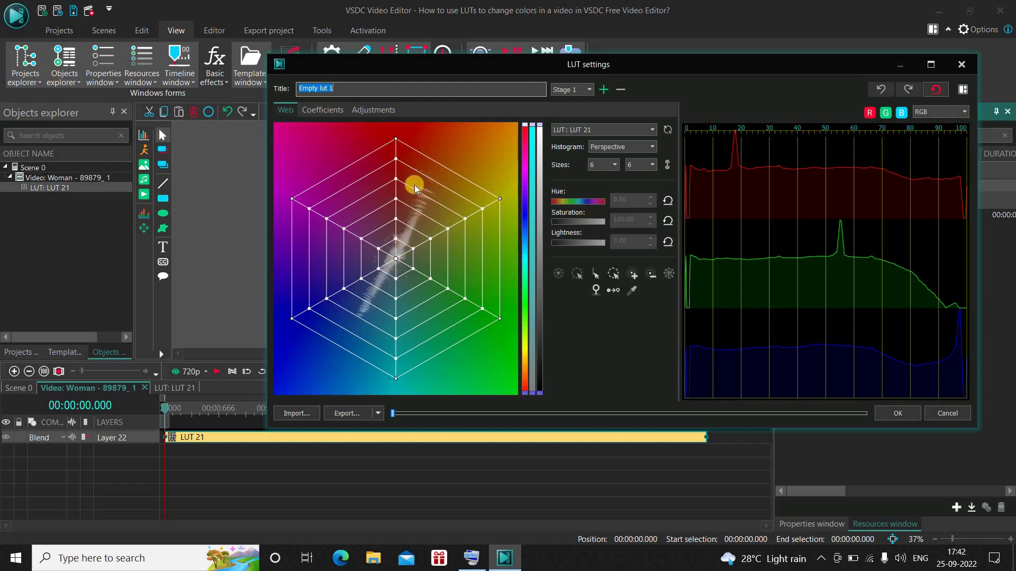
{"action": "left_click_drag", "start_coordinate": [541, 69], "coordinate": [751, 77]}
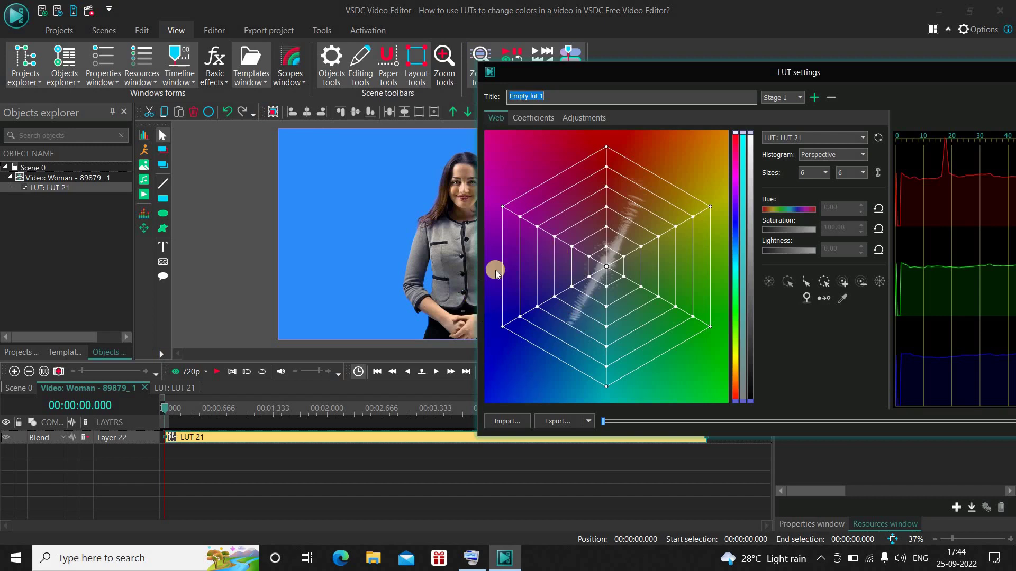
{"action": "left_click", "coordinate": [502, 326]}
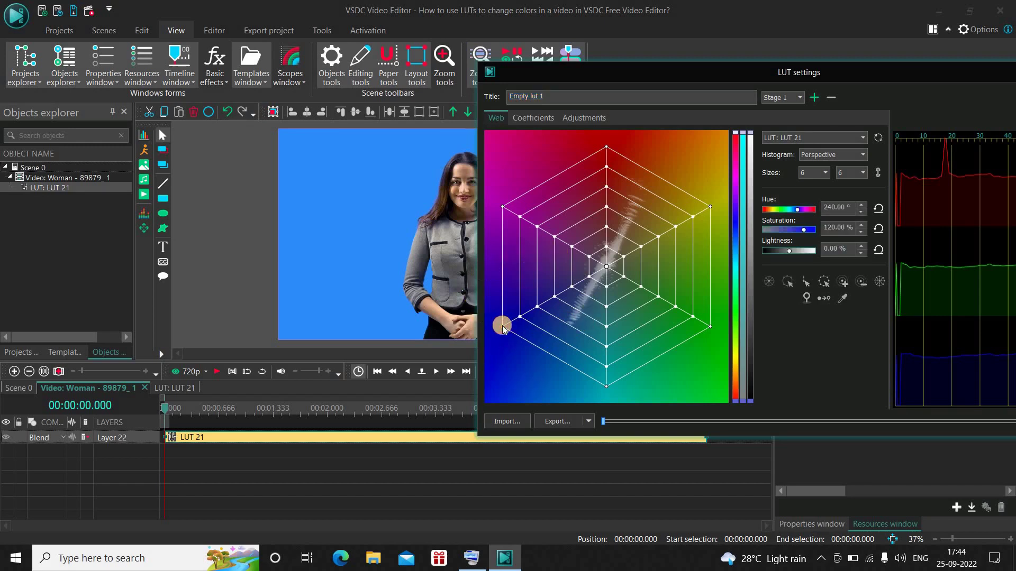
{"action": "left_click_drag", "start_coordinate": [503, 326], "coordinate": [606, 147]}
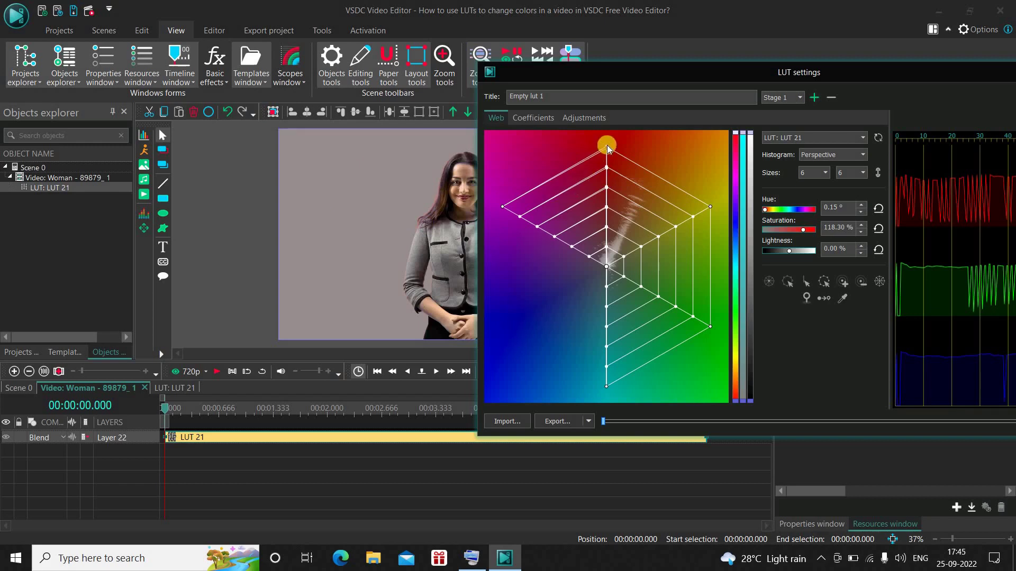
{"action": "left_click_drag", "start_coordinate": [607, 148], "coordinate": [710, 209]}
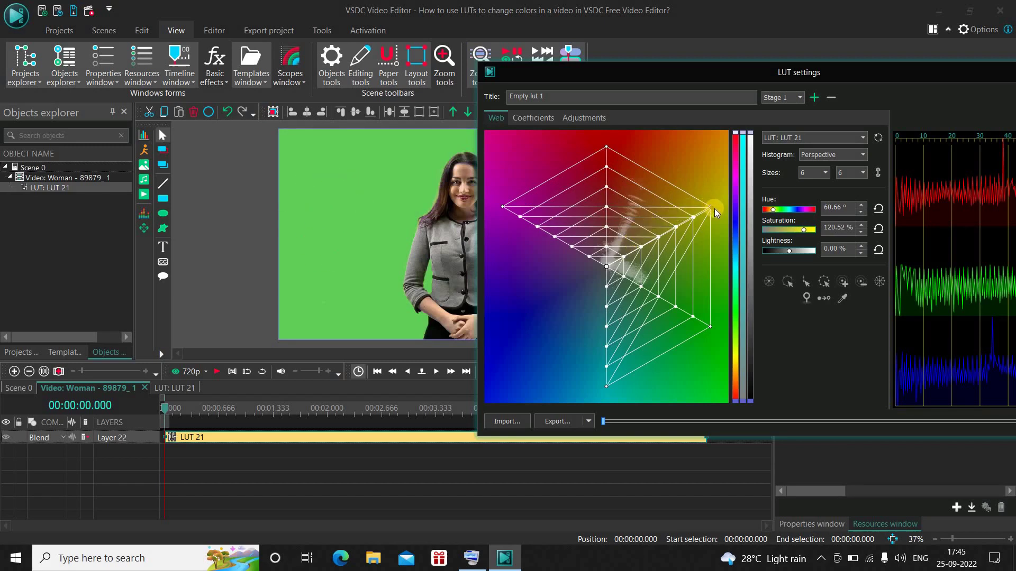
{"action": "mouse_move", "coordinate": [710, 208]}
{"action": "left_mouse_down"}
{"action": "mouse_move", "coordinate": [709, 337]}
{"action": "mouse_move", "coordinate": [709, 327]}
{"action": "left_mouse_up"}
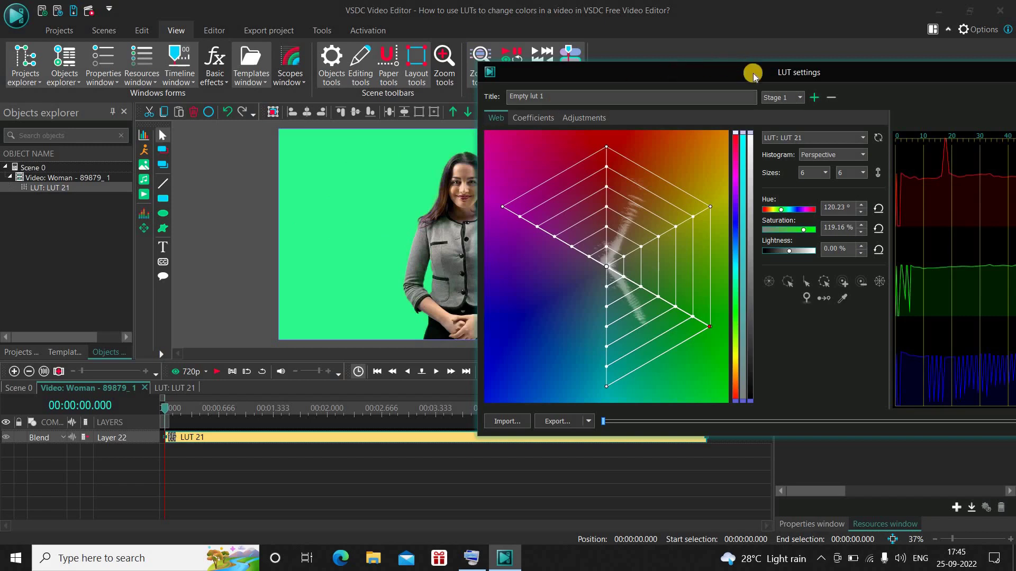
{"action": "left_click_drag", "start_coordinate": [789, 74], "coordinate": [544, 77]}
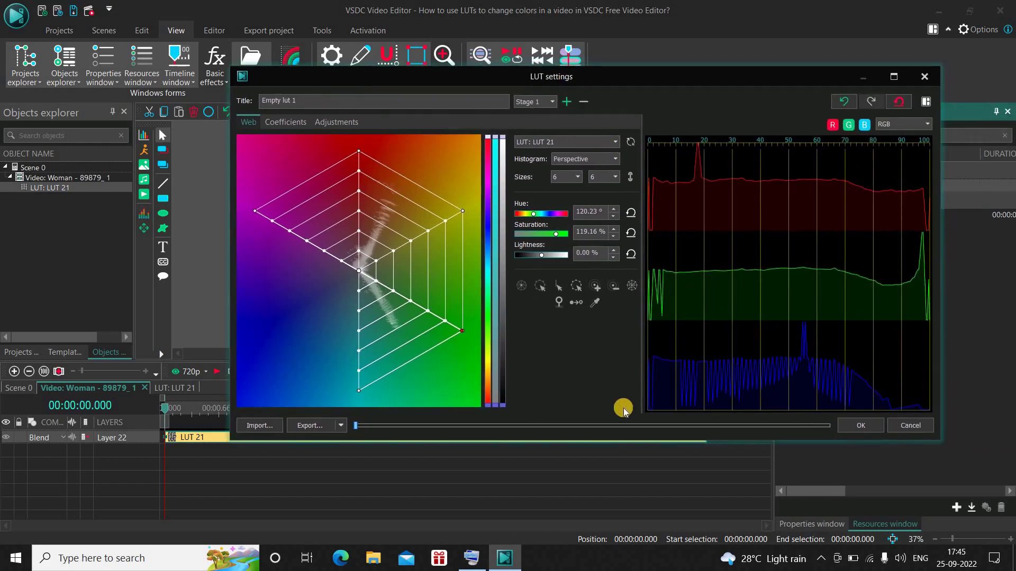
{"action": "left_click", "coordinate": [462, 336]}
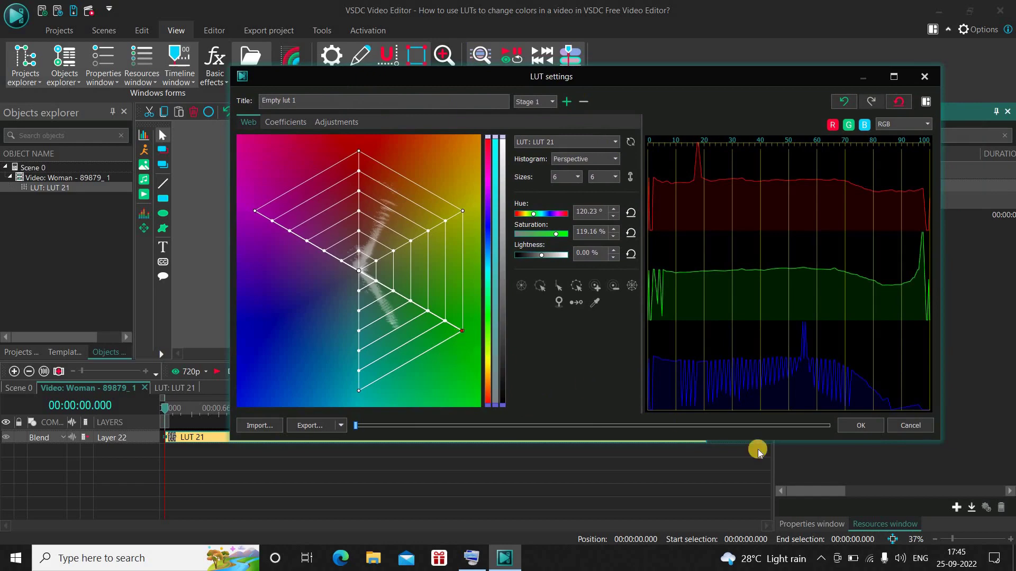
{"action": "left_click", "coordinate": [859, 425]}
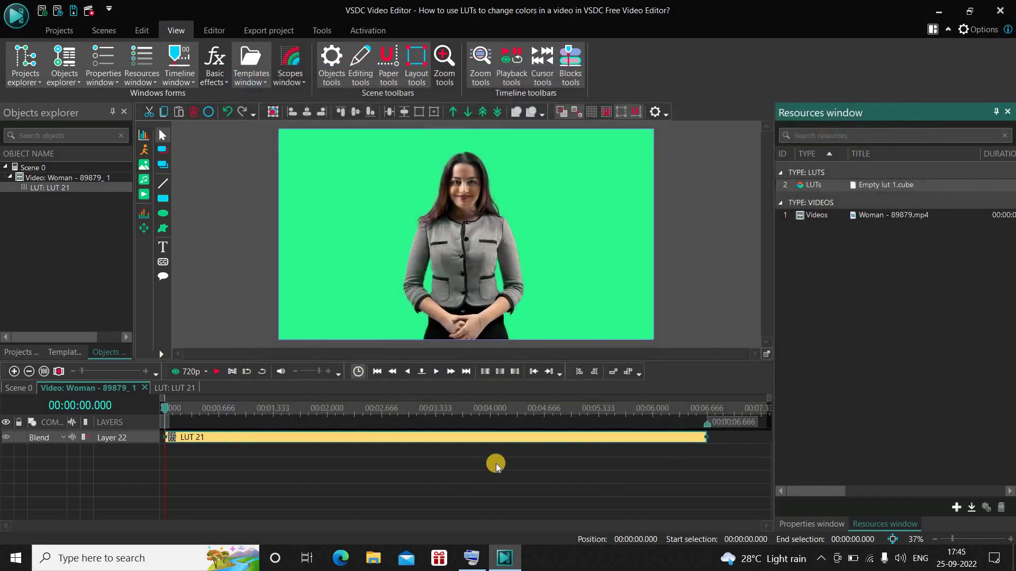
{"action": "key", "text": "space"}
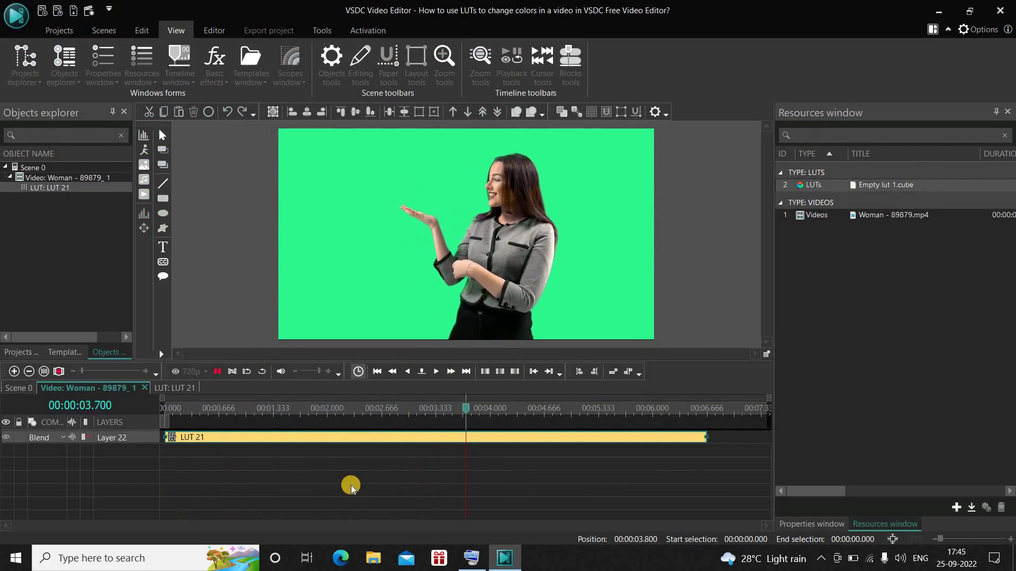
{"action": "key", "text": "space"}
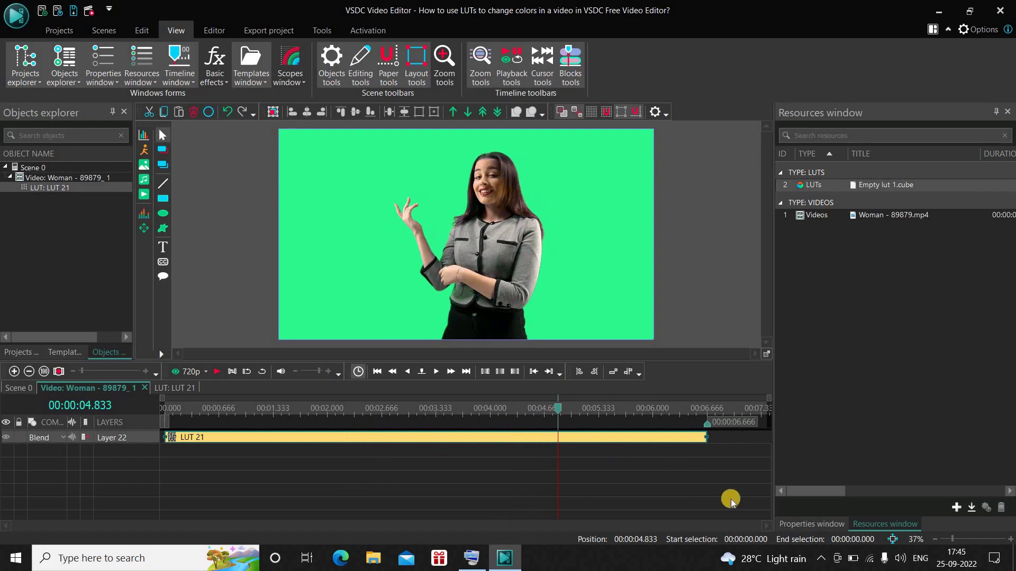
Set the LUT effect's drawing duration to 00:00:03.000 and its creation time to 00:00:00.500
{"action": "left_click", "coordinate": [802, 524]}
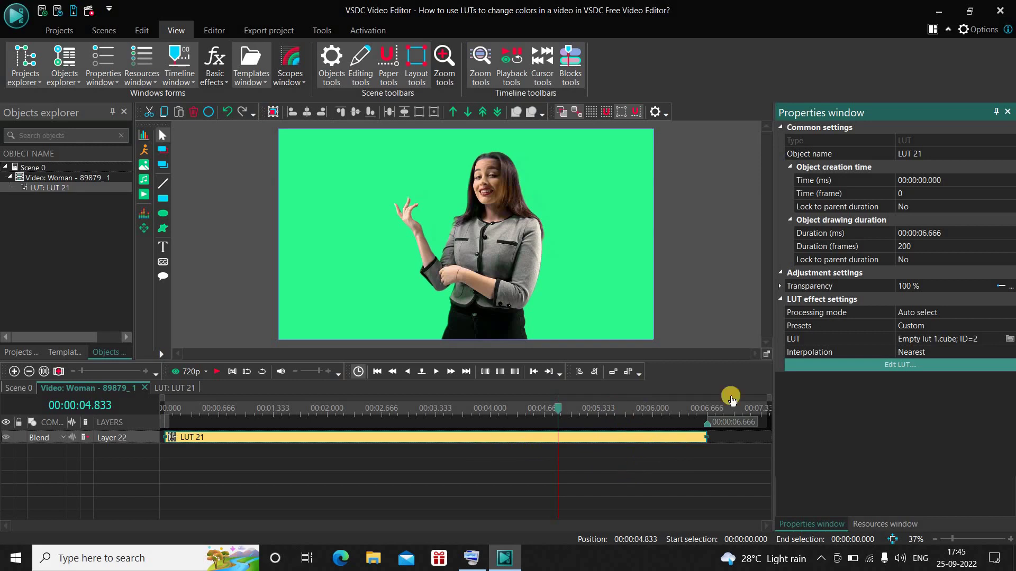
{"action": "left_click", "coordinate": [966, 234]}
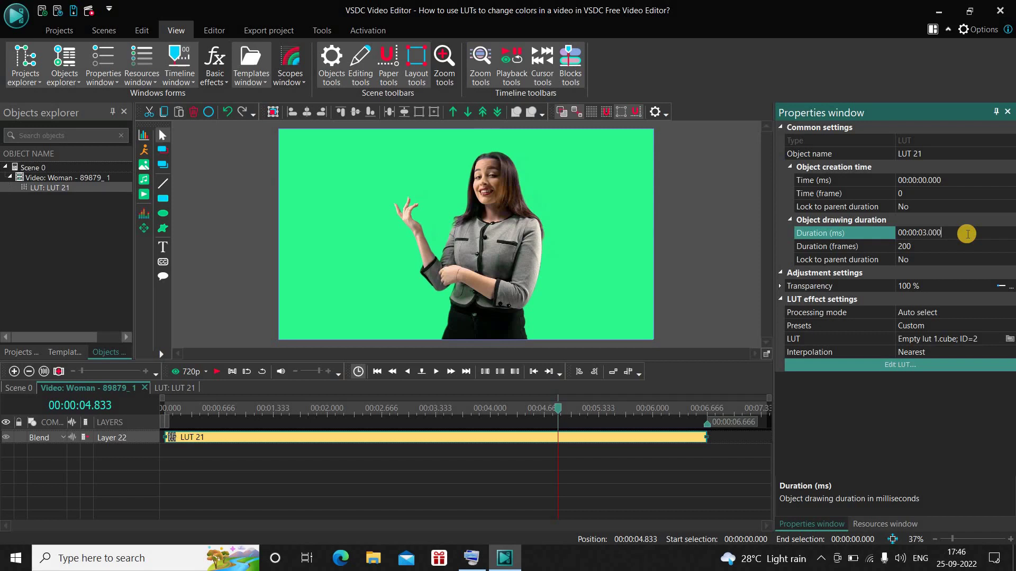
{"action": "key", "text": "Return"}
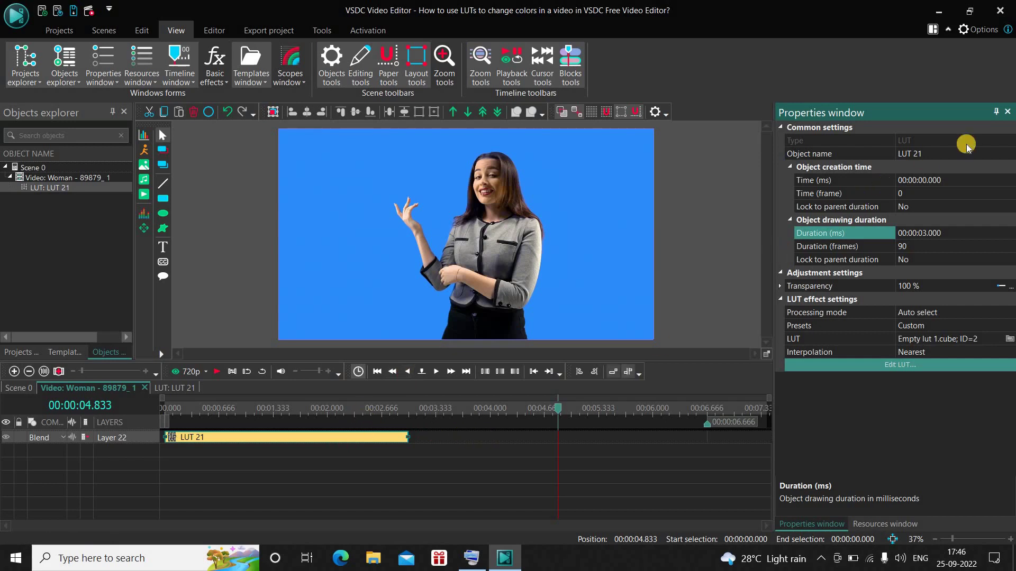
{"action": "left_click", "coordinate": [969, 181]}
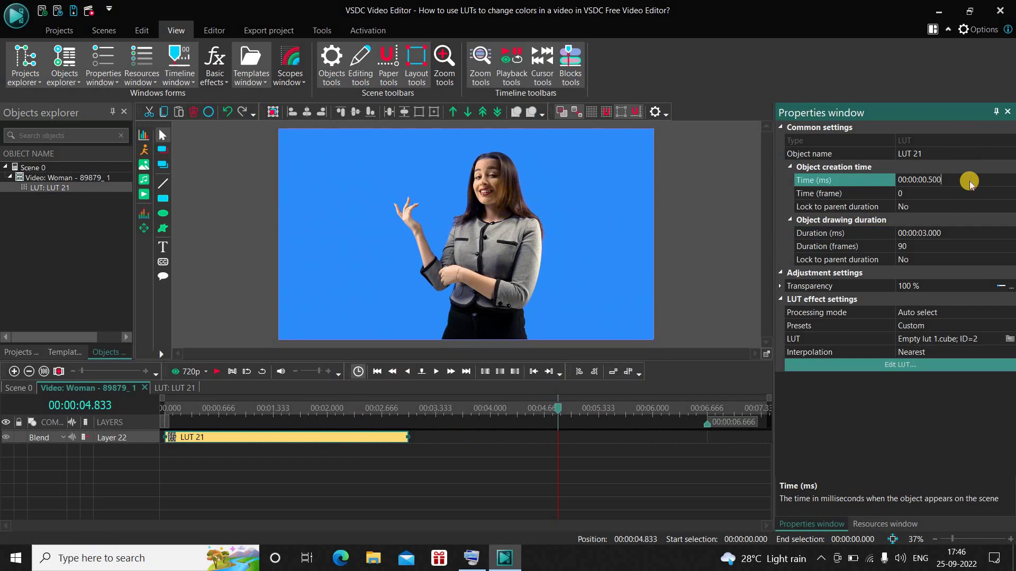
{"action": "key", "text": "Return"}
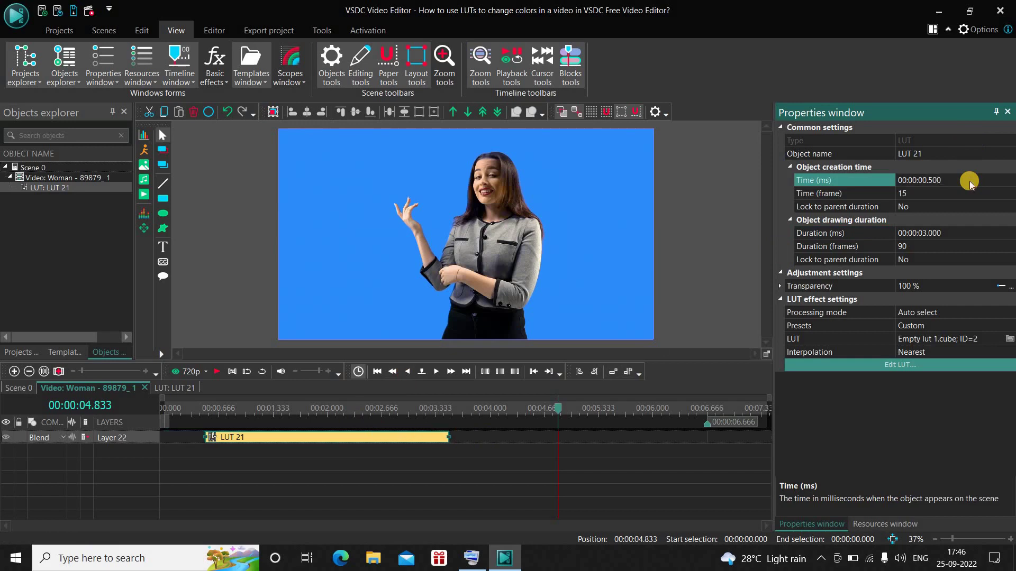
Play the video from the beginning past the end of the LUT effect to check its timing
{"action": "left_click", "coordinate": [166, 411]}
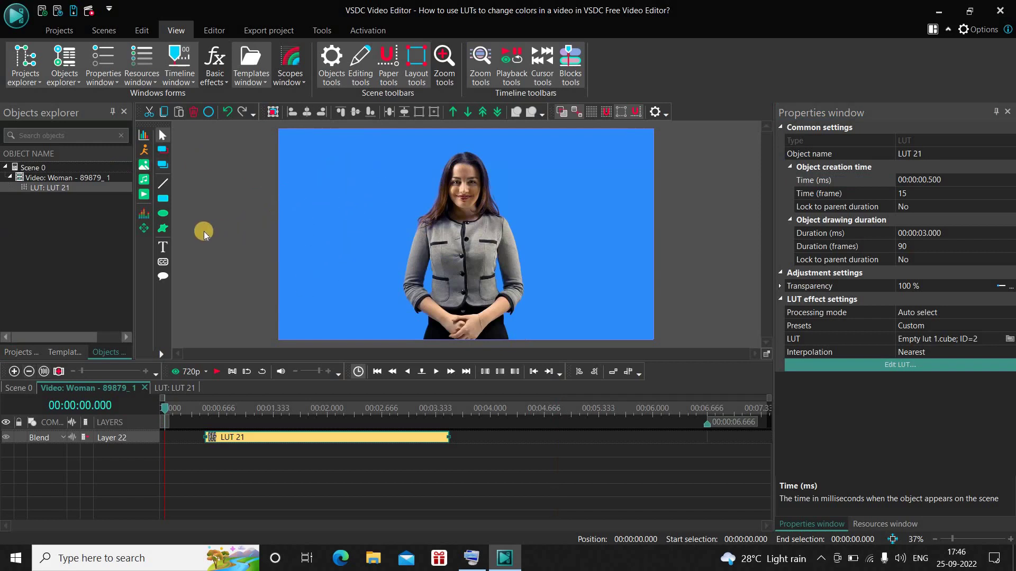
{"action": "key", "text": "space"}
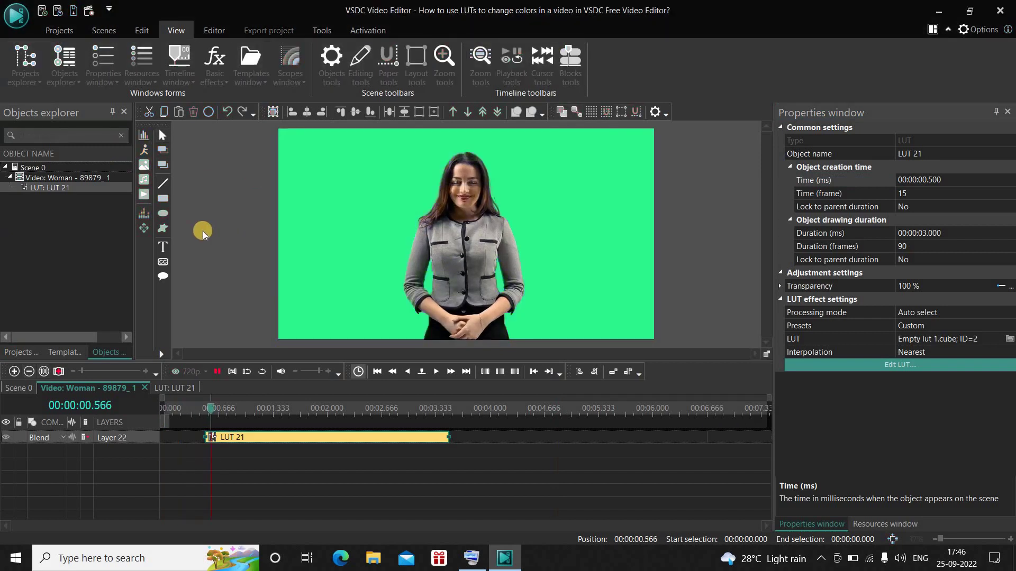
{"action": "key", "text": "space"}
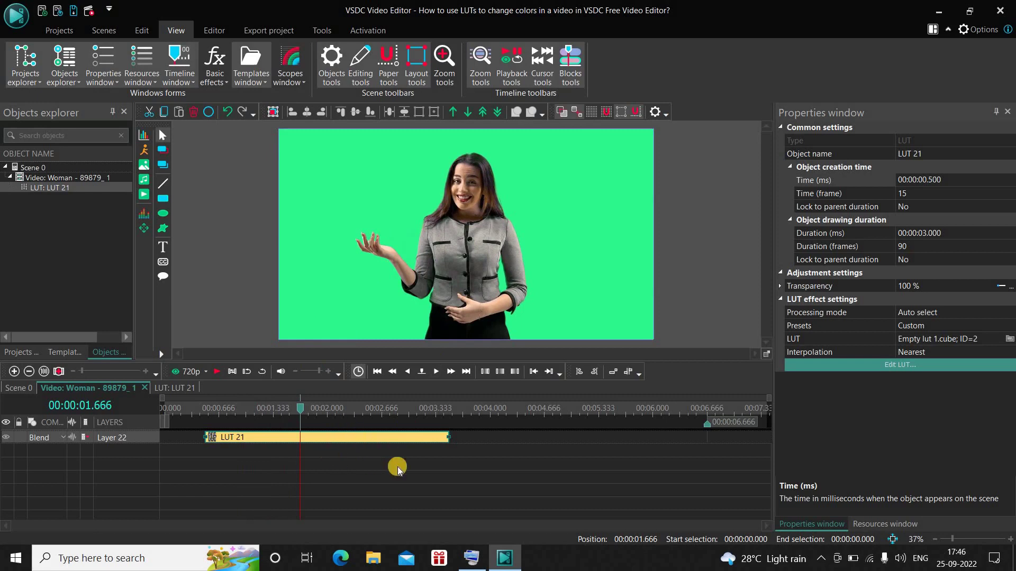
{"action": "key", "text": "space"}
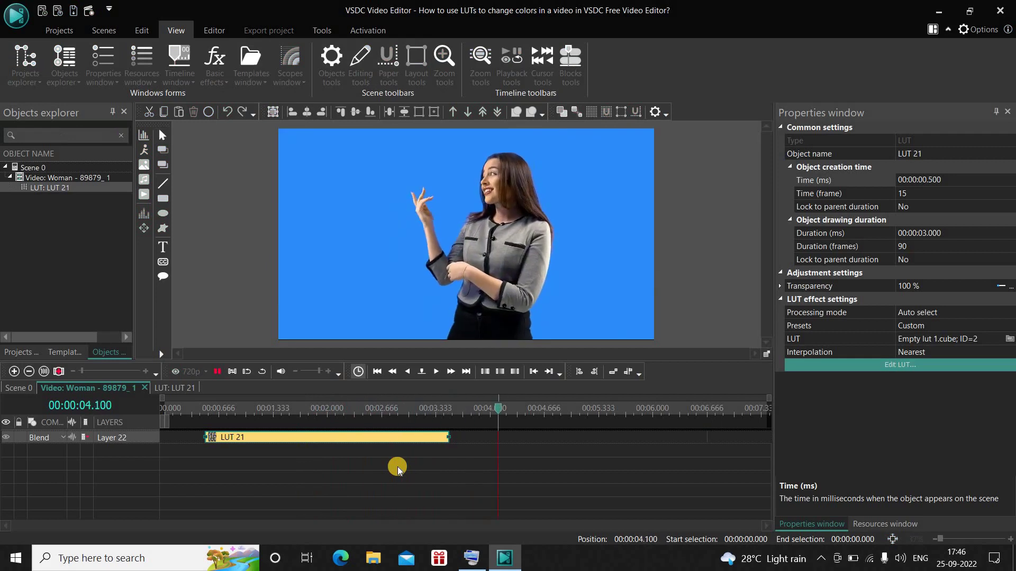
{"action": "key", "text": "space"}
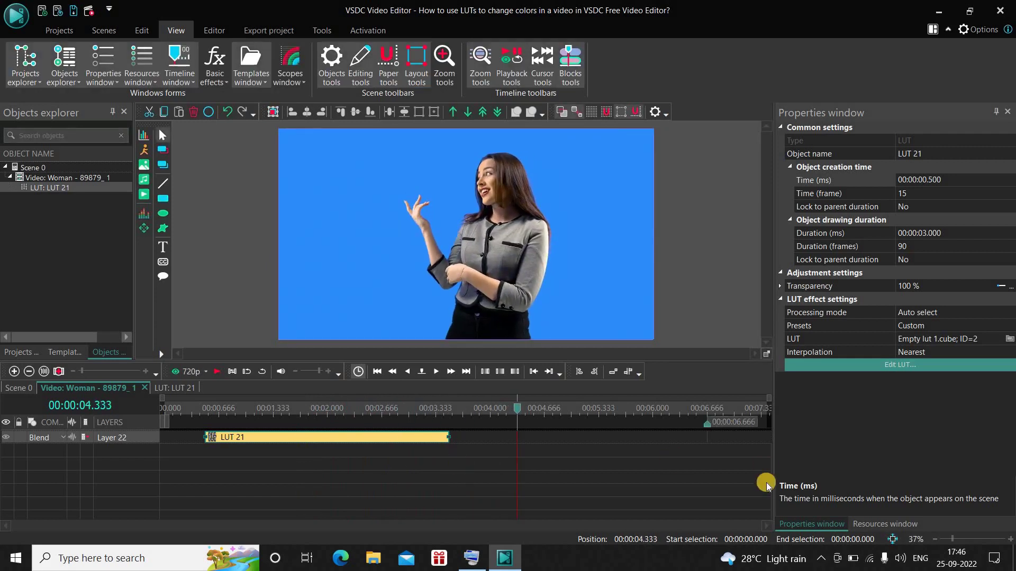
Create a second empty LUT and apply it to the video on a new layer starting at 00:00:04.333
{"action": "left_click", "coordinate": [870, 524]}
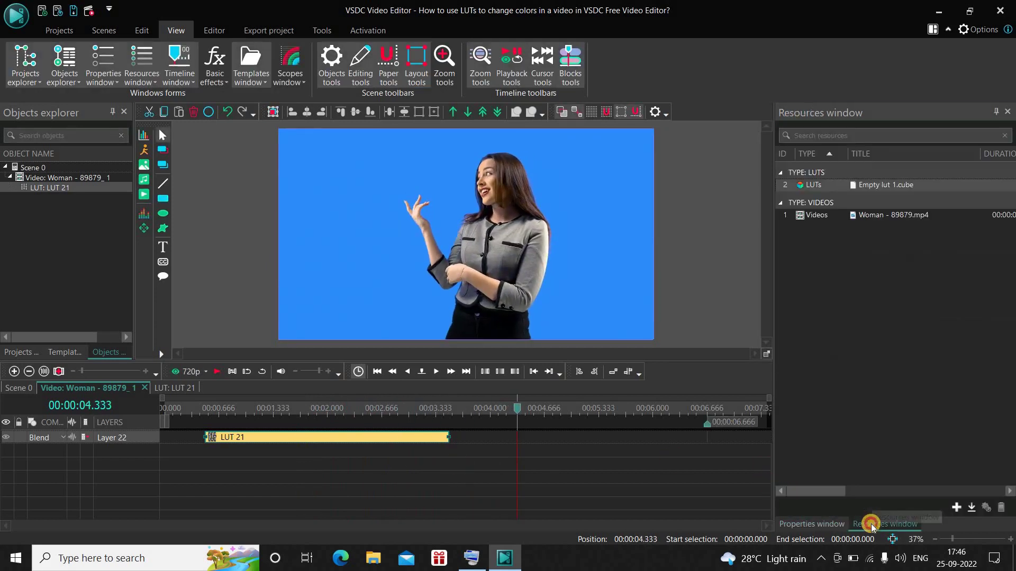
{"action": "right_click", "coordinate": [834, 355]}
{"action": "mouse_move", "coordinate": [876, 365]}
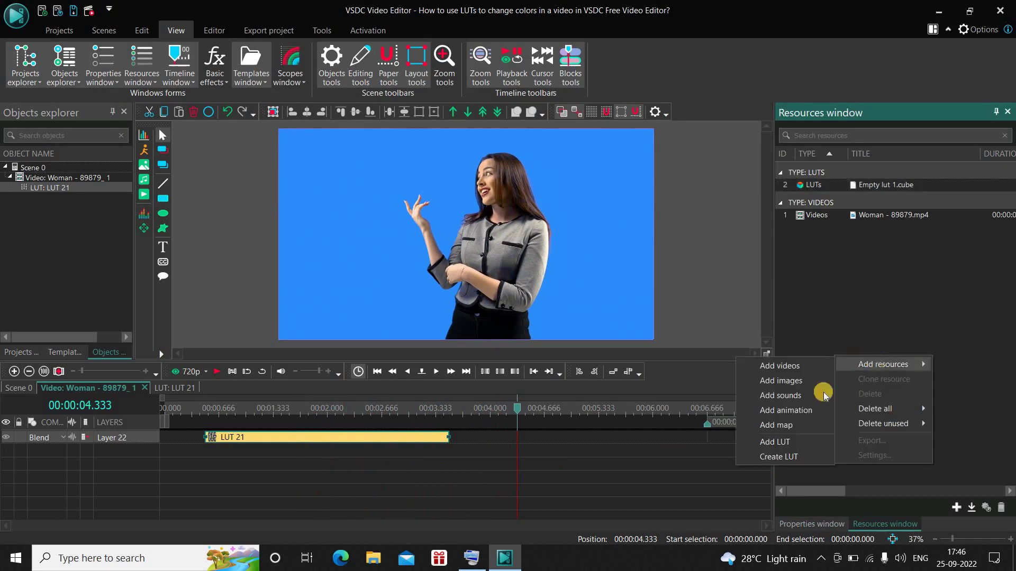
{"action": "left_click", "coordinate": [811, 457]}
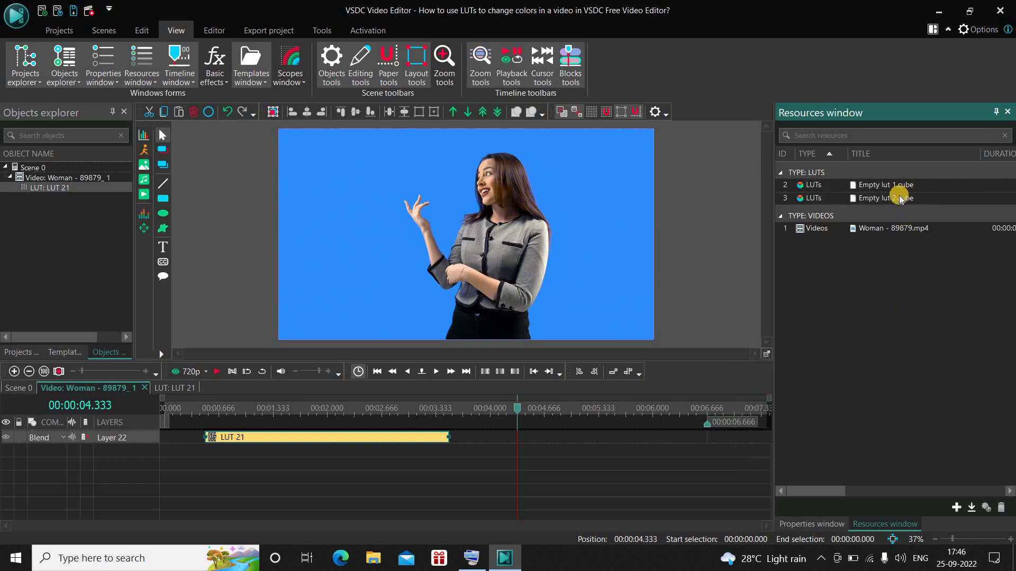
{"action": "left_click_drag", "start_coordinate": [900, 200], "coordinate": [624, 448]}
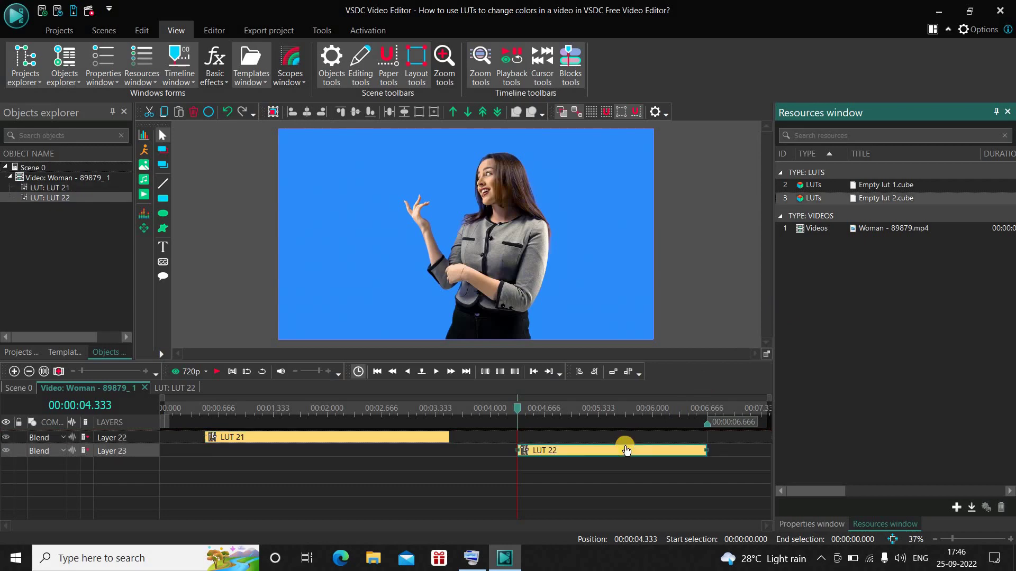
In Empty lut 2, shift the outermost blue web point onto the outermost red point, about 359.64° hue and 120% saturation, and apply it
{"action": "double_click", "coordinate": [807, 199]}
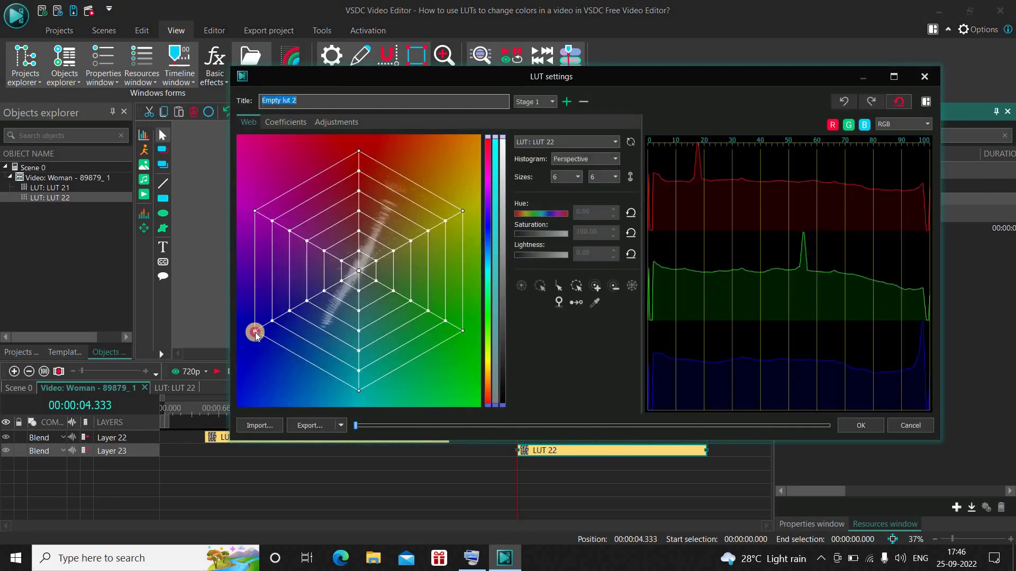
{"action": "left_click_drag", "start_coordinate": [255, 332], "coordinate": [357, 150]}
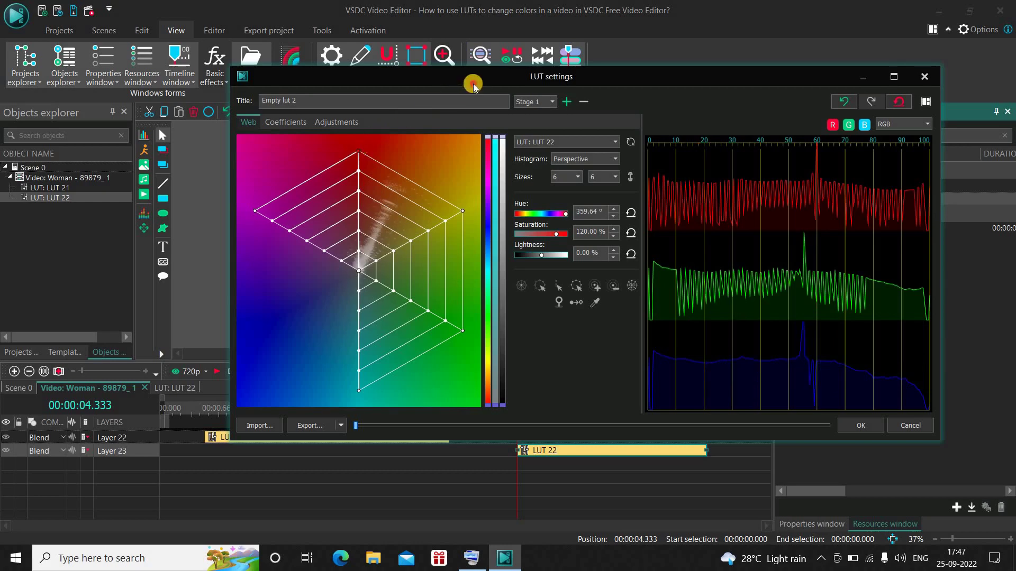
{"action": "left_click_drag", "start_coordinate": [473, 85], "coordinate": [536, 111]}
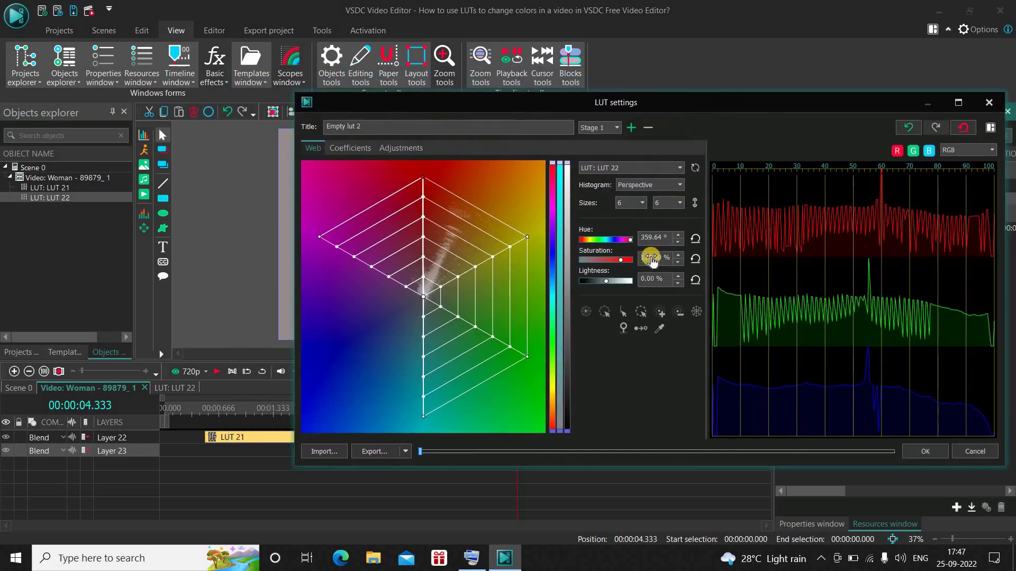
{"action": "left_click", "coordinate": [917, 446]}
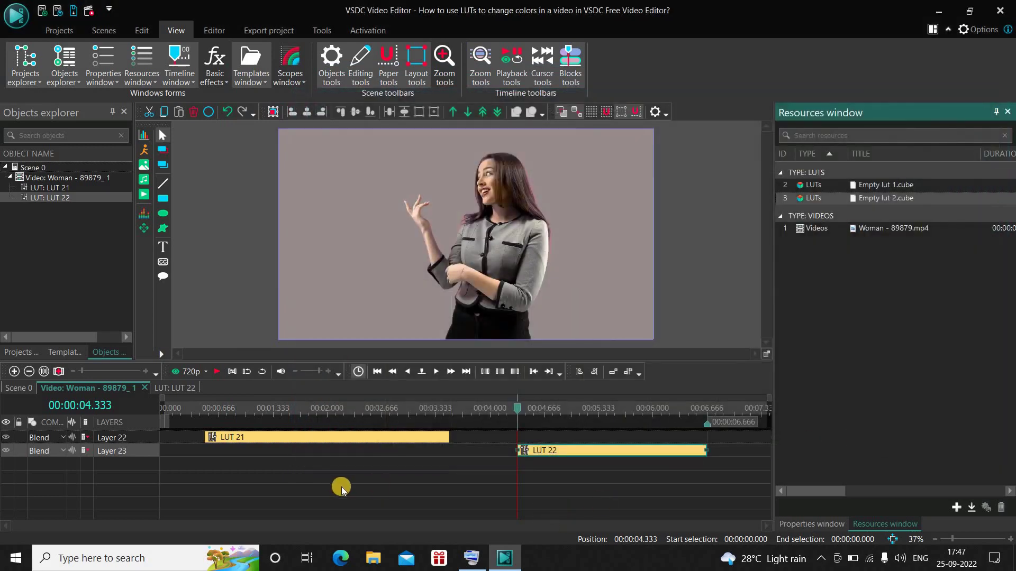
Play the video from the beginning, pausing within LUT 21, in the gap between the effects and within LUT 22 to check the background
{"action": "left_click", "coordinate": [163, 410]}
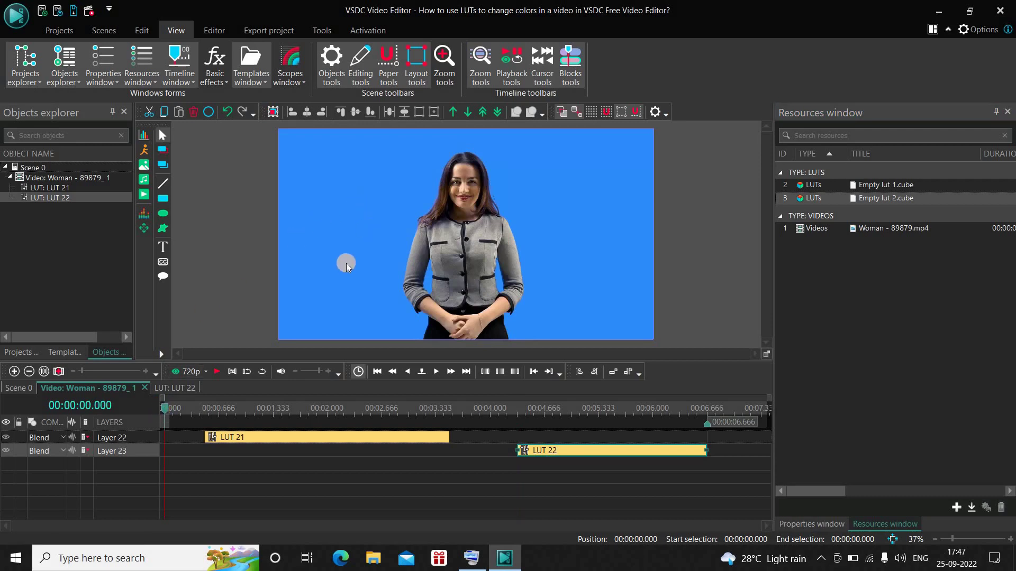
{"action": "left_click_drag", "start_coordinate": [247, 249], "coordinate": [228, 249]}
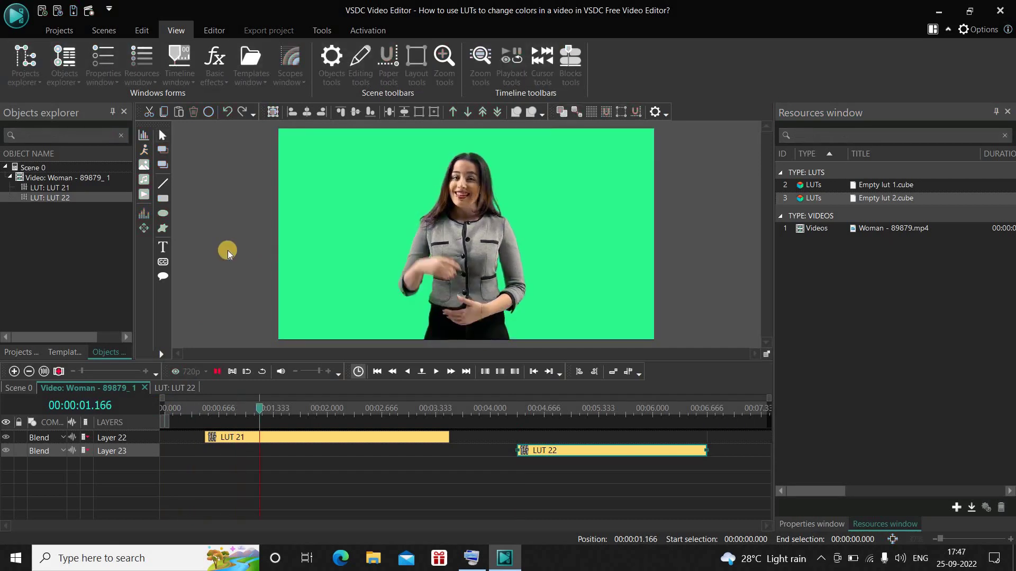
{"action": "key", "text": "space"}
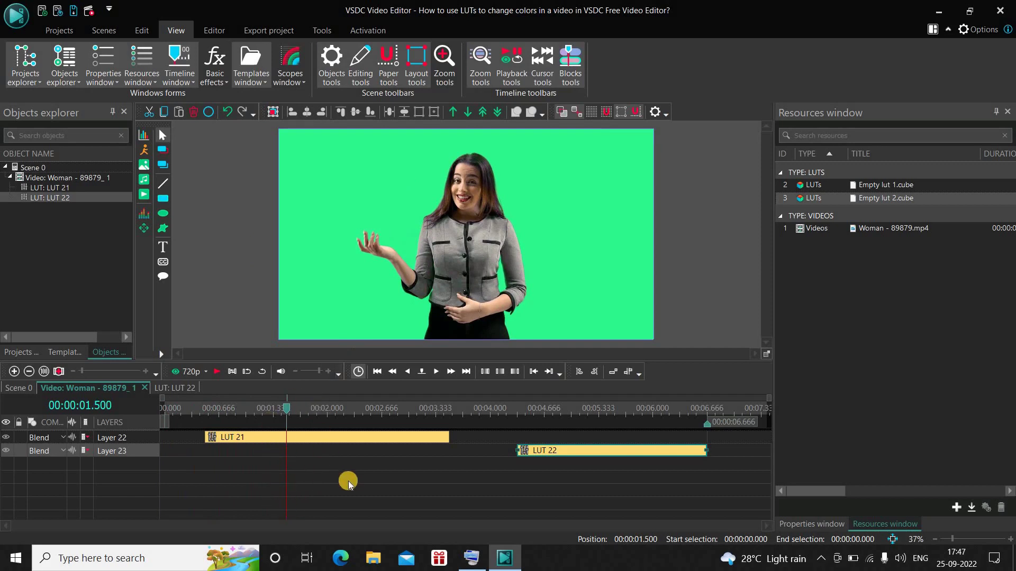
{"action": "left_click", "coordinate": [199, 270]}
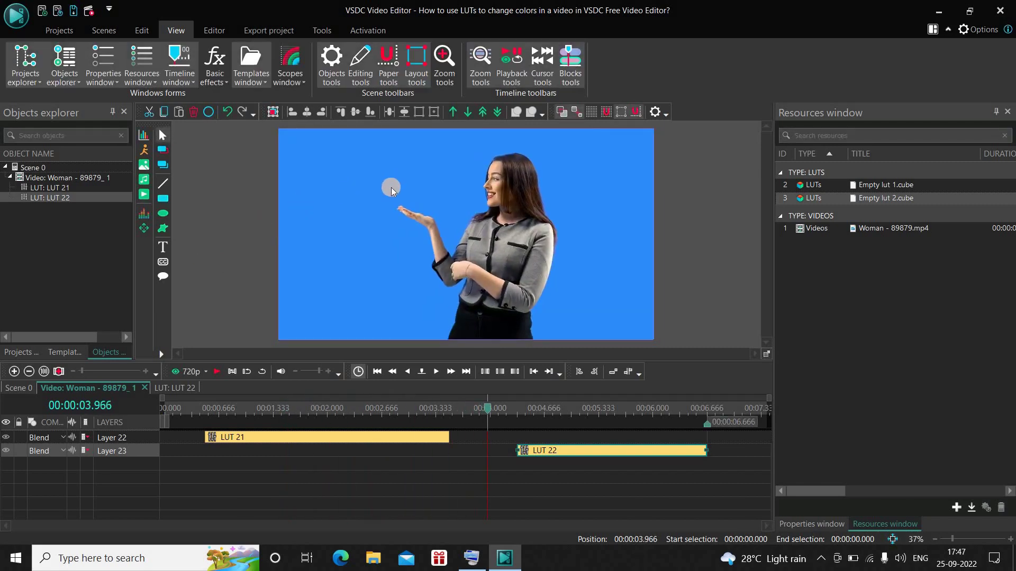
{"action": "key", "text": "space"}
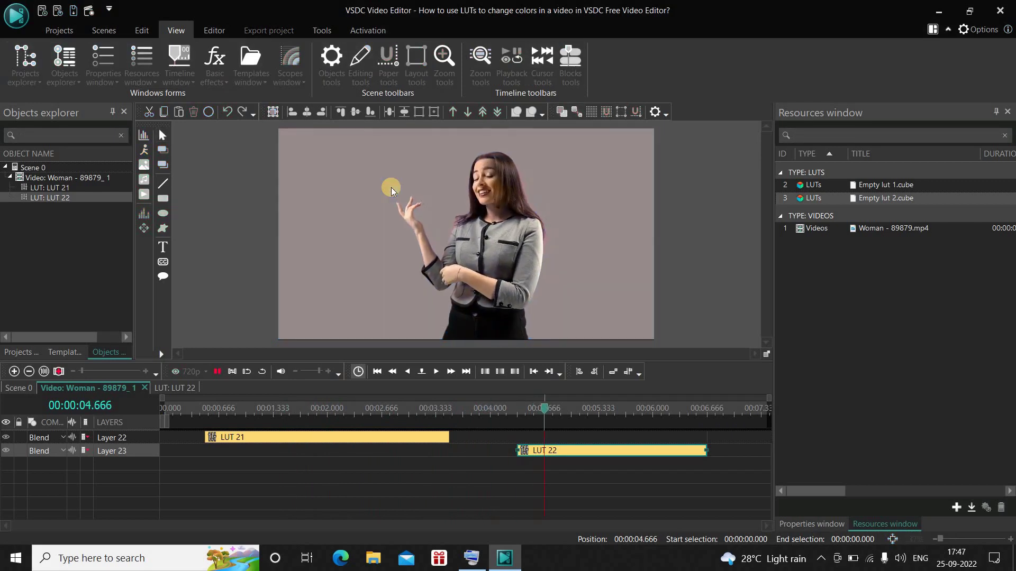
{"action": "key", "text": "space"}
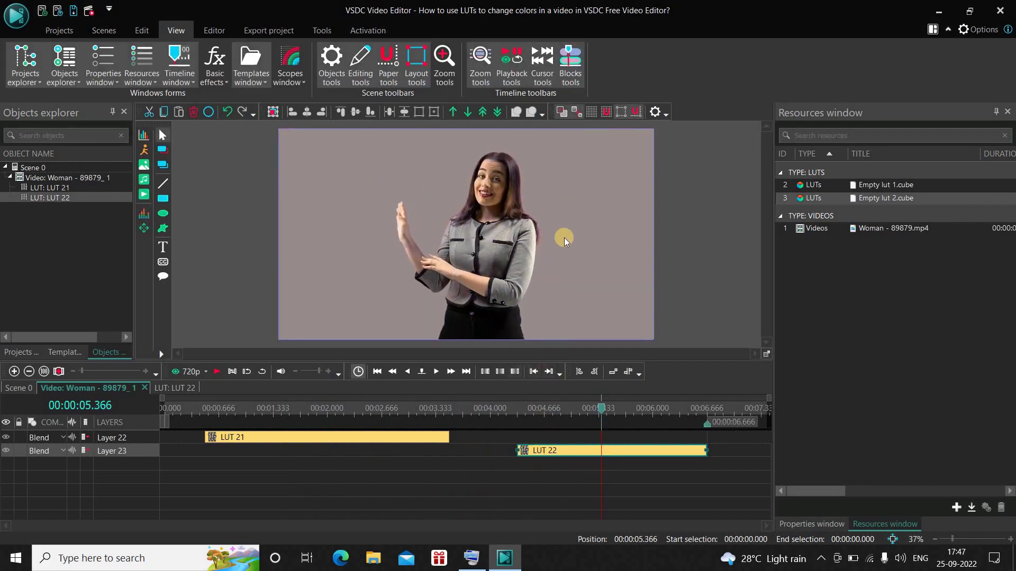
Replay the video from 00:00:00.000 to about 00:00:06.200 without pausing to review both LUT effects in sequence
{"action": "left_click", "coordinate": [162, 409]}
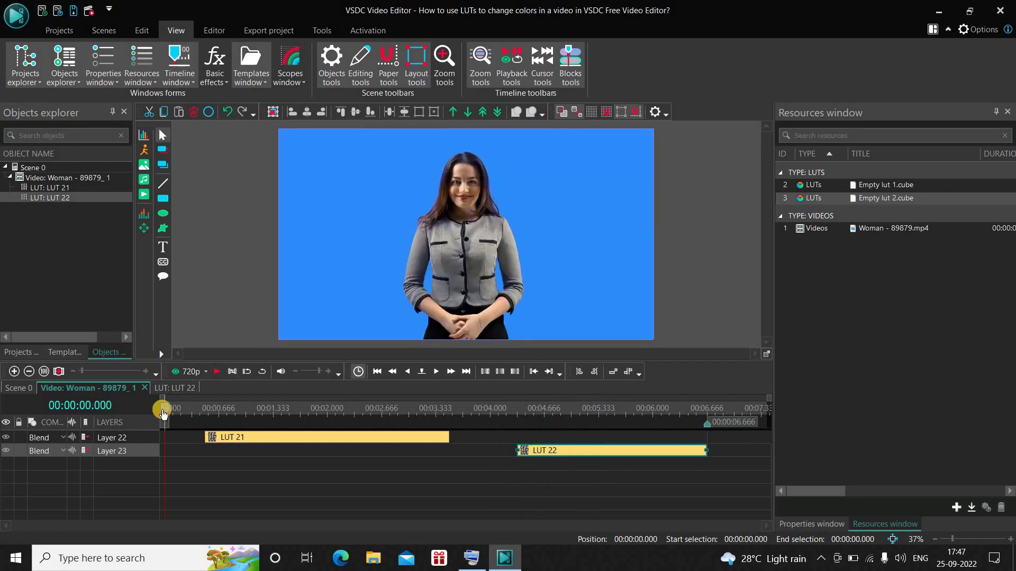
{"action": "key", "text": "space"}
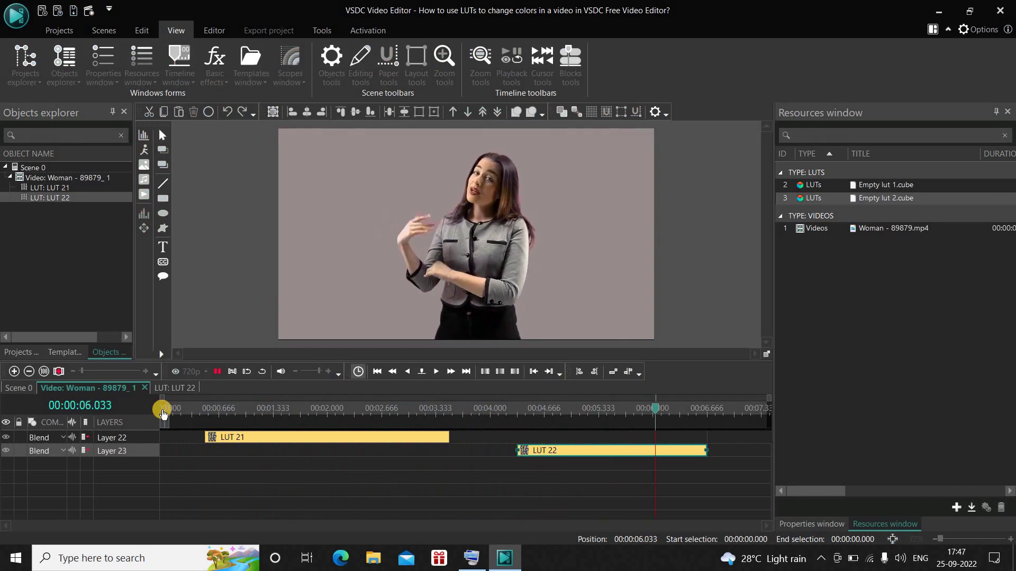
{"action": "key", "text": "space"}
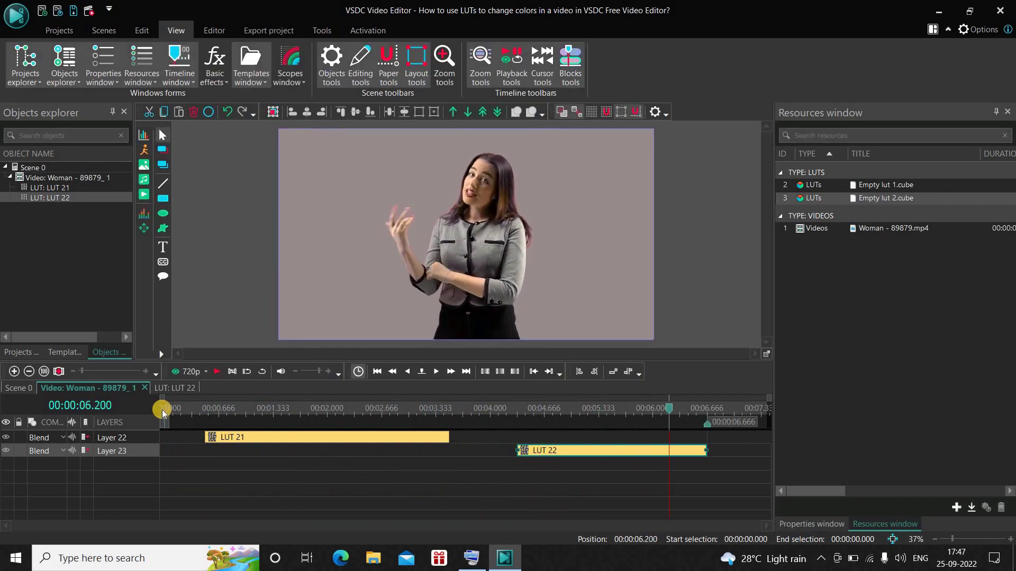